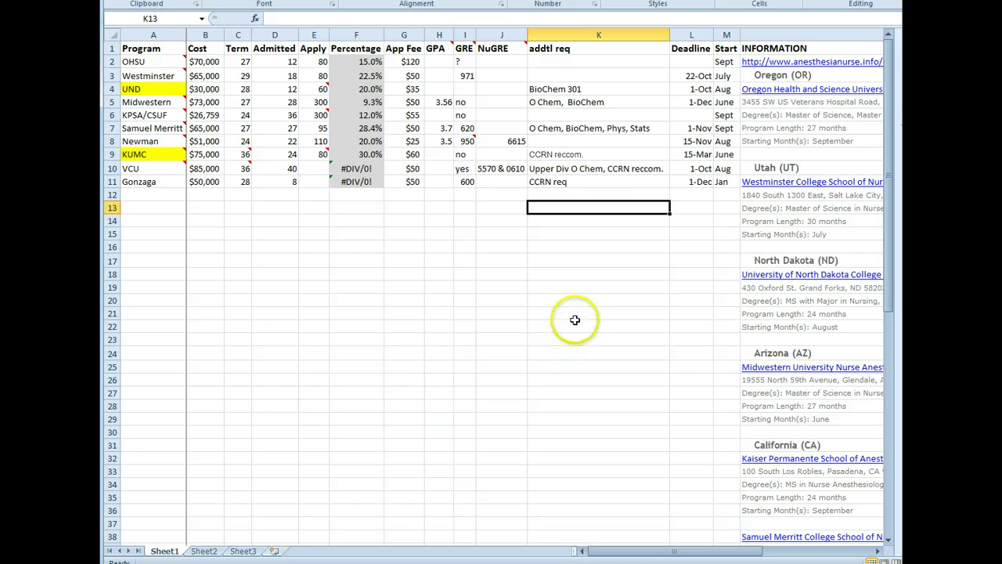
Step: Look through the CRNA Schools Searchable Spreadsheet, covering its list of schools and the column groups from General Criteria to Critical Care
click(534, 555)
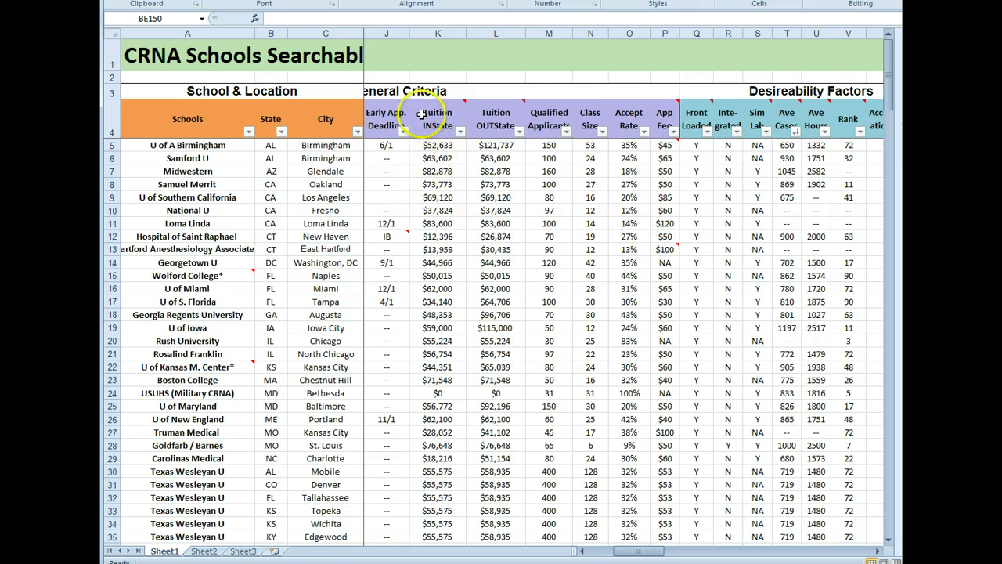
drag(626, 554, 603, 554)
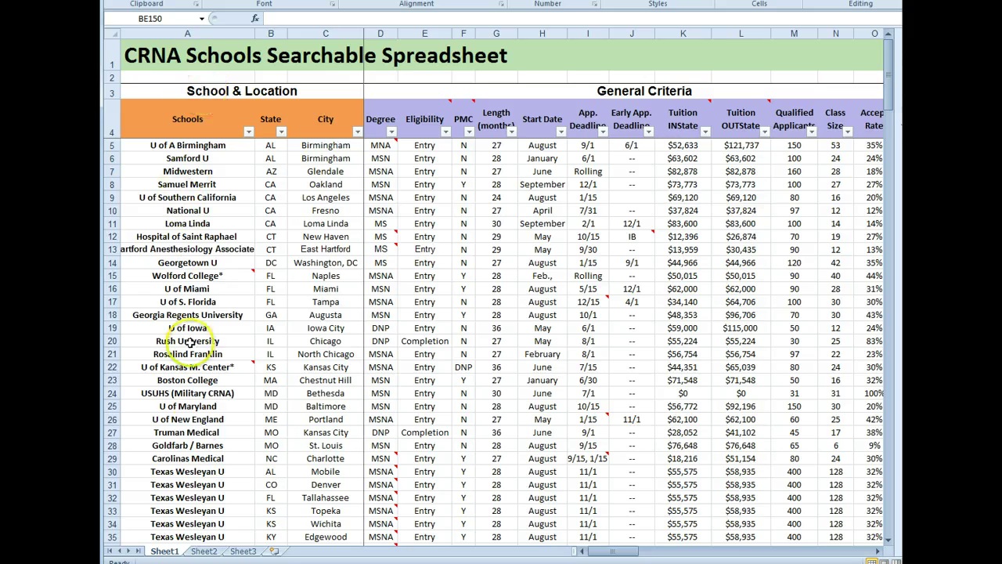
drag(890, 71, 879, 482)
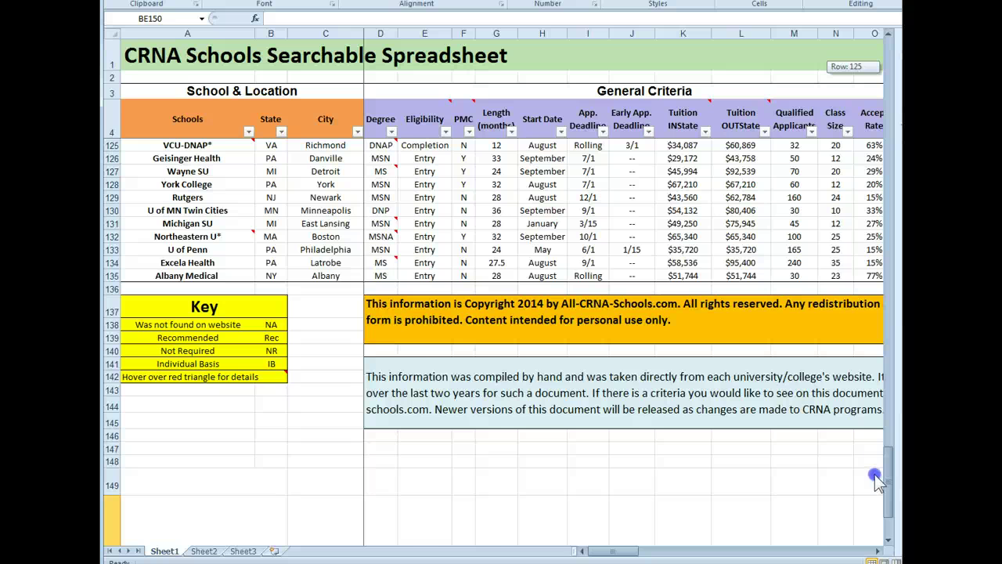
drag(875, 480, 877, 98)
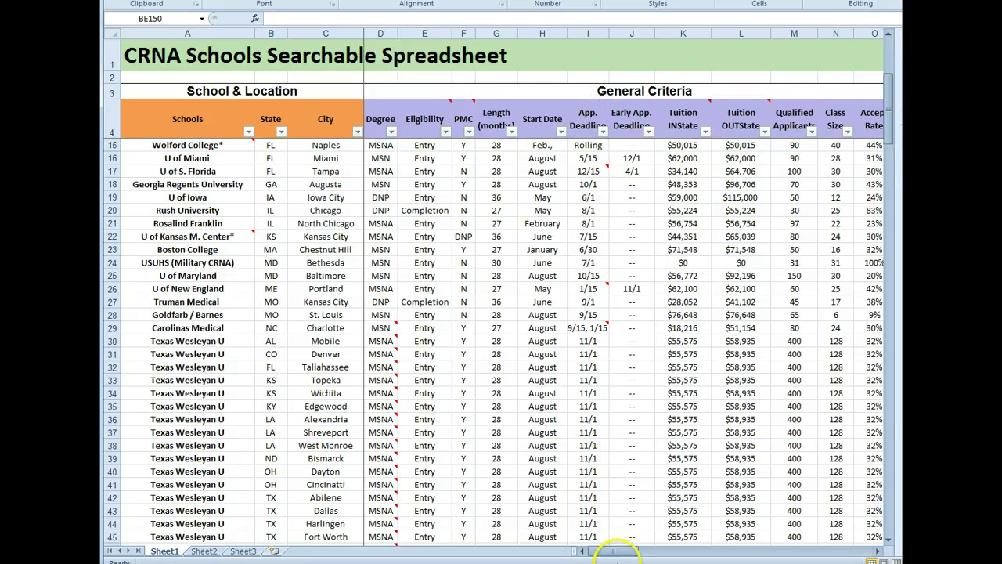
drag(616, 552, 668, 552)
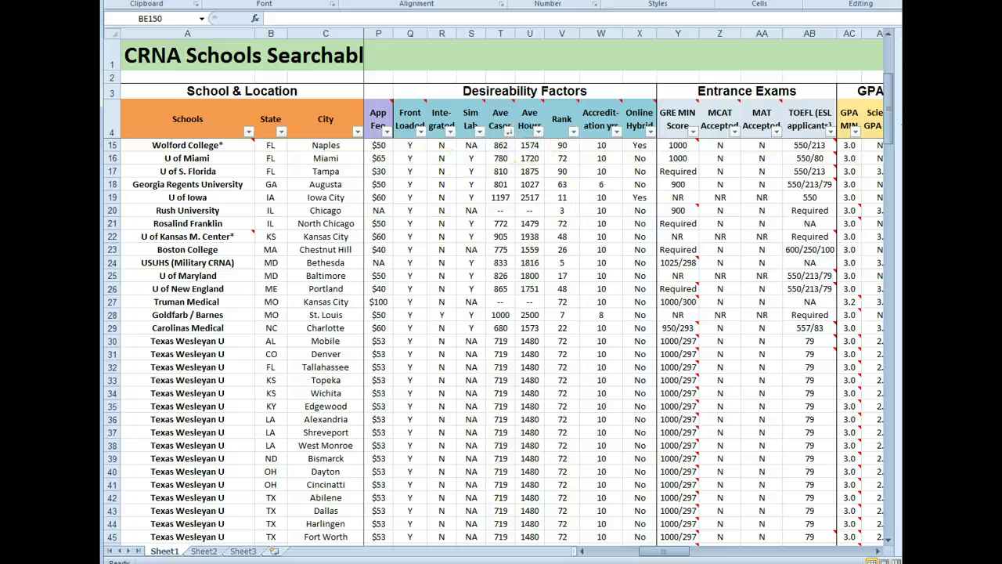
drag(679, 552, 724, 552)
mouse_move(542, 115)
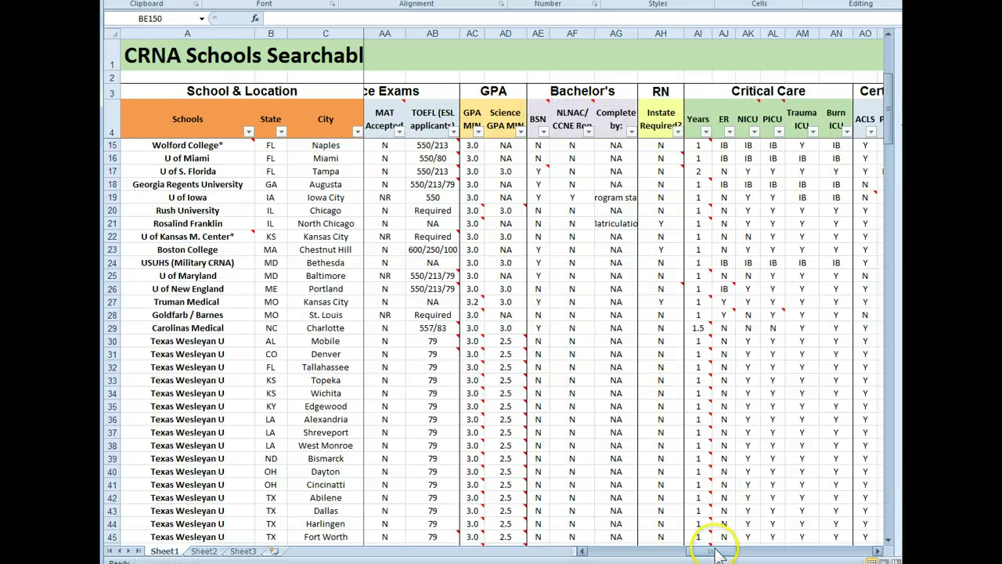
drag(714, 554, 702, 552)
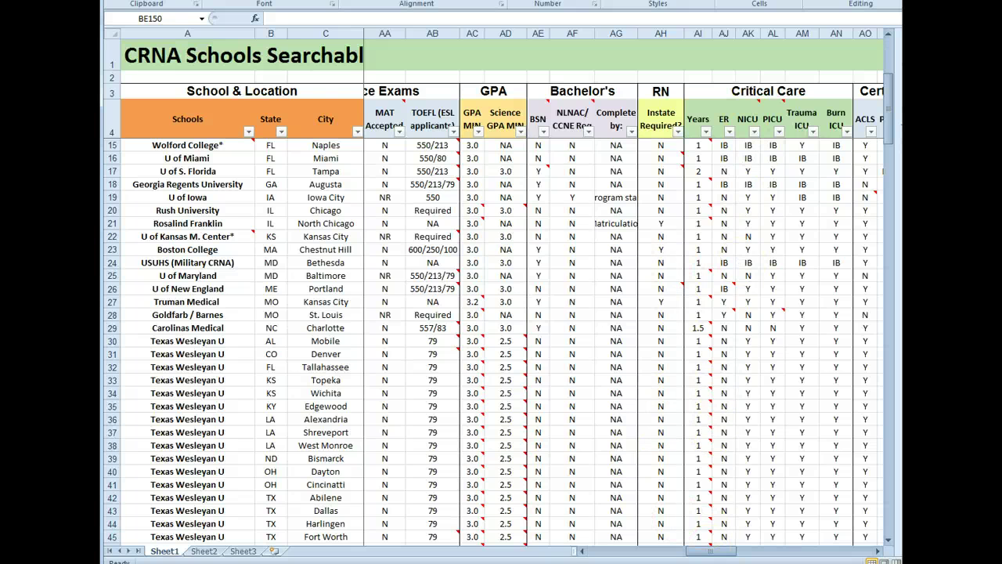
Step: Sort the schools by the PICU column under Critical Care from Z to A
drag(708, 552, 739, 552)
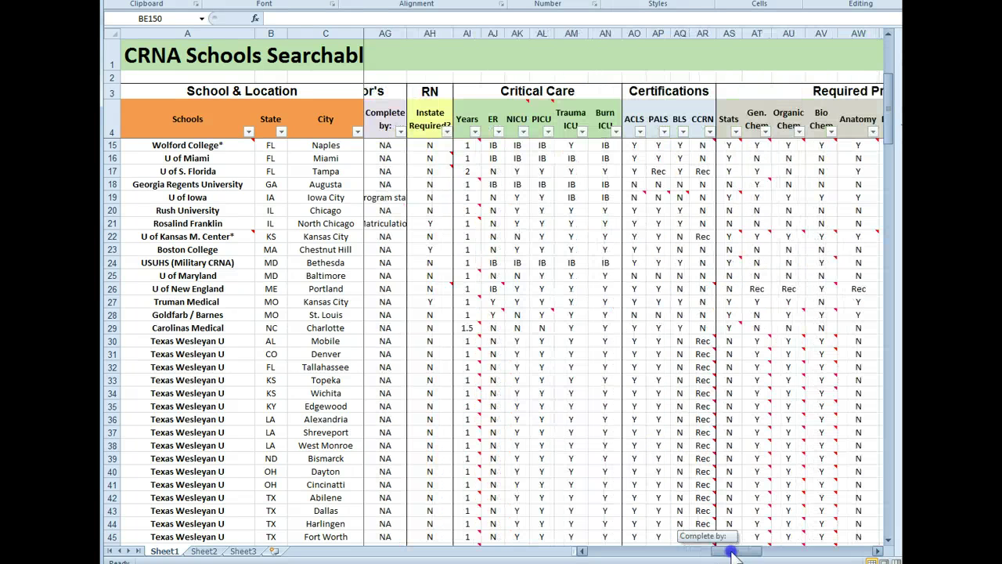
click(548, 131)
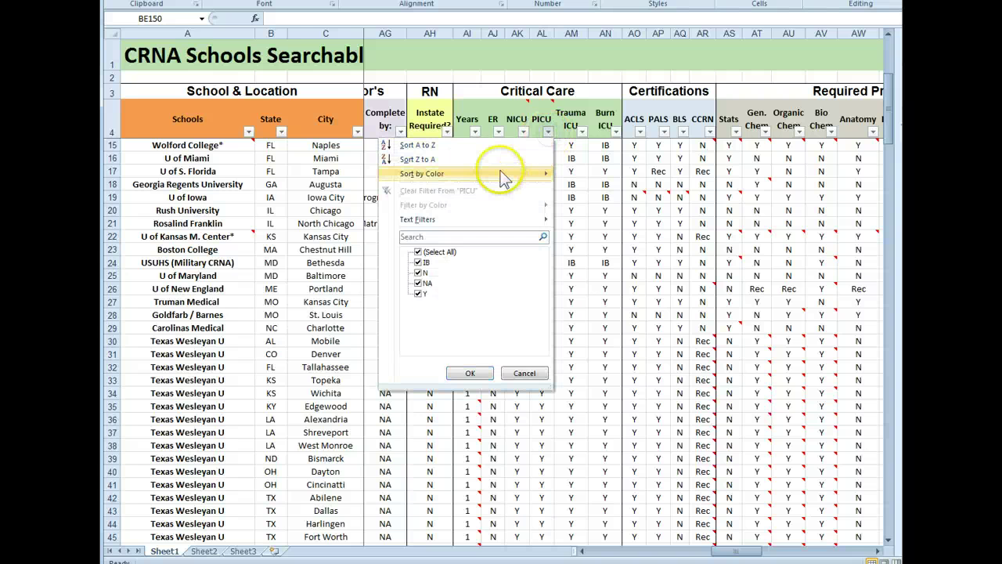
click(496, 161)
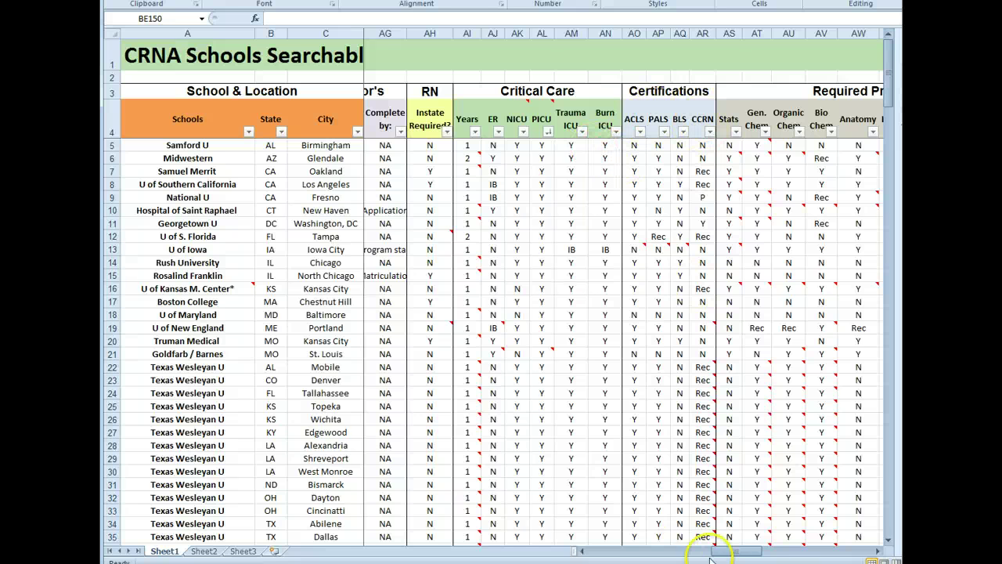
Step: Examine the Required Prerequisite Classes columns and read the cell comments on the chemistry requirements
drag(722, 552, 737, 552)
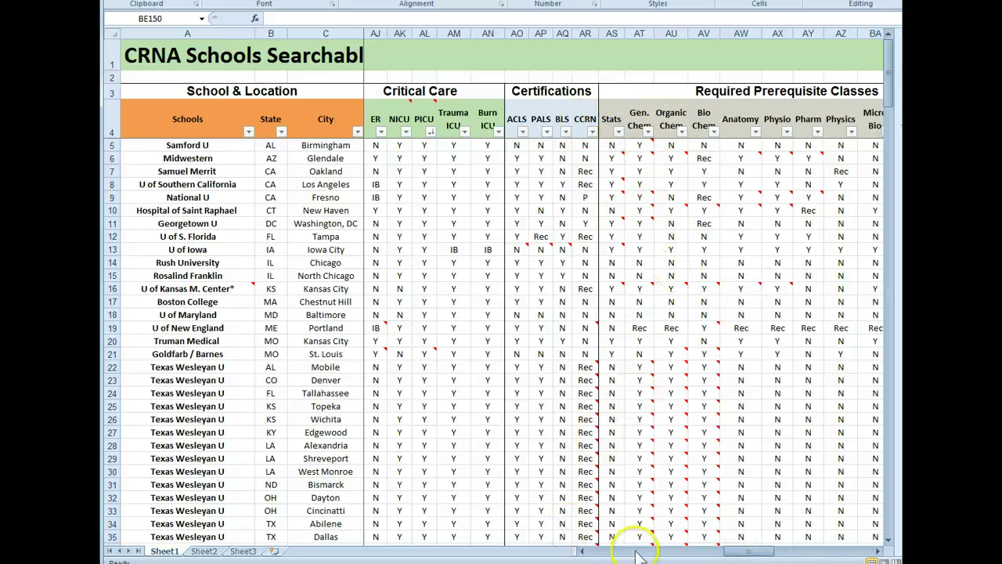
drag(738, 552, 771, 551)
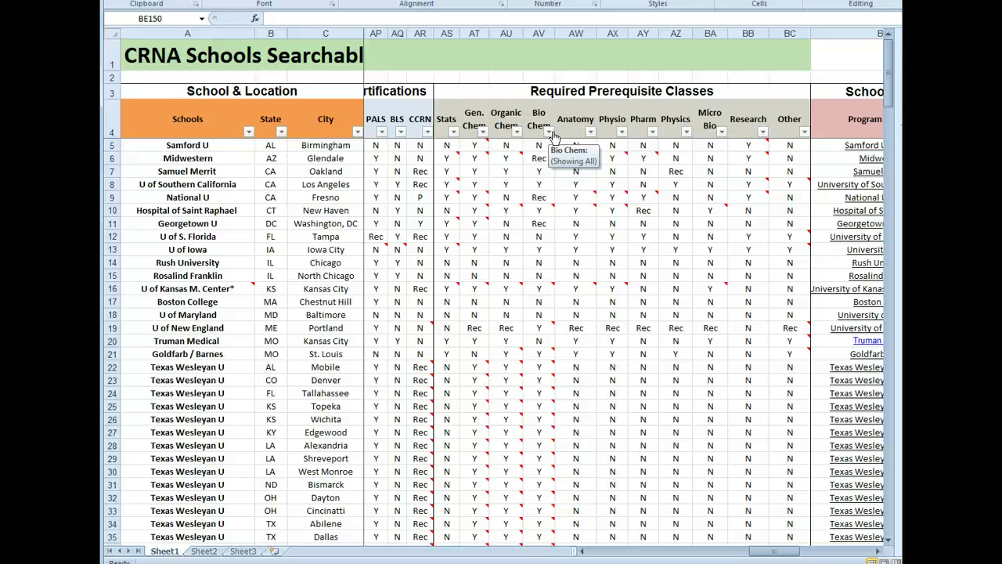
click(594, 131)
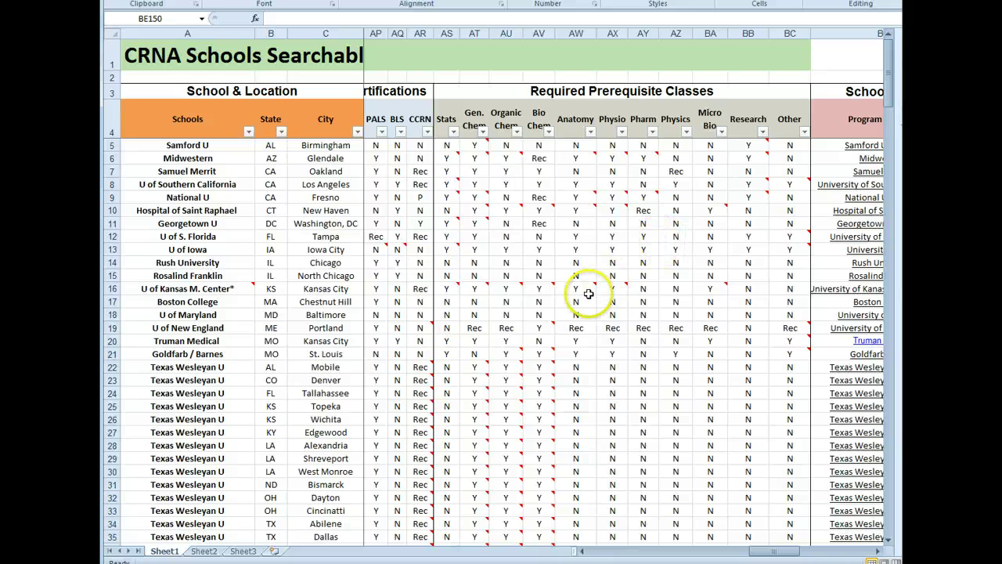
mouse_move(547, 286)
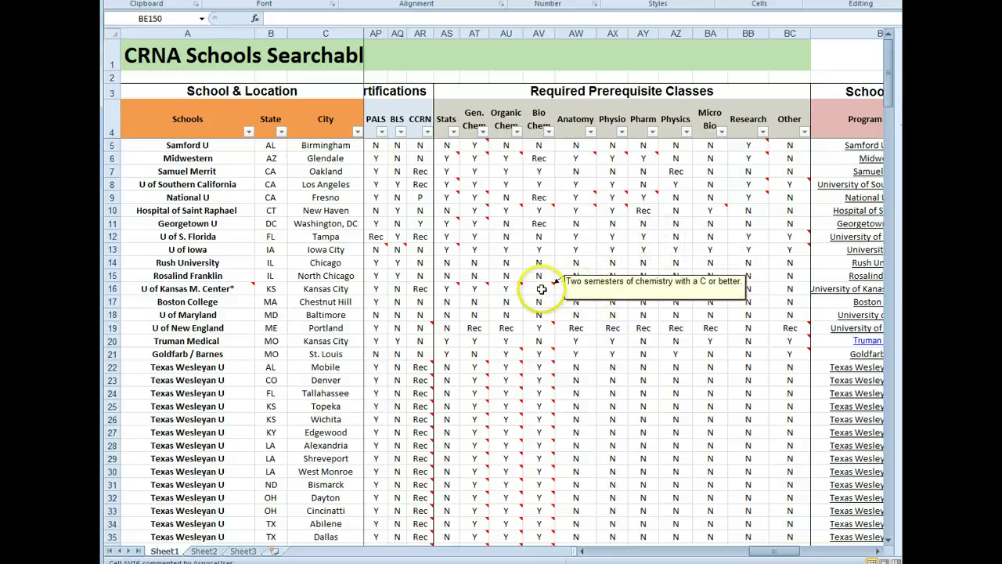
mouse_move(517, 357)
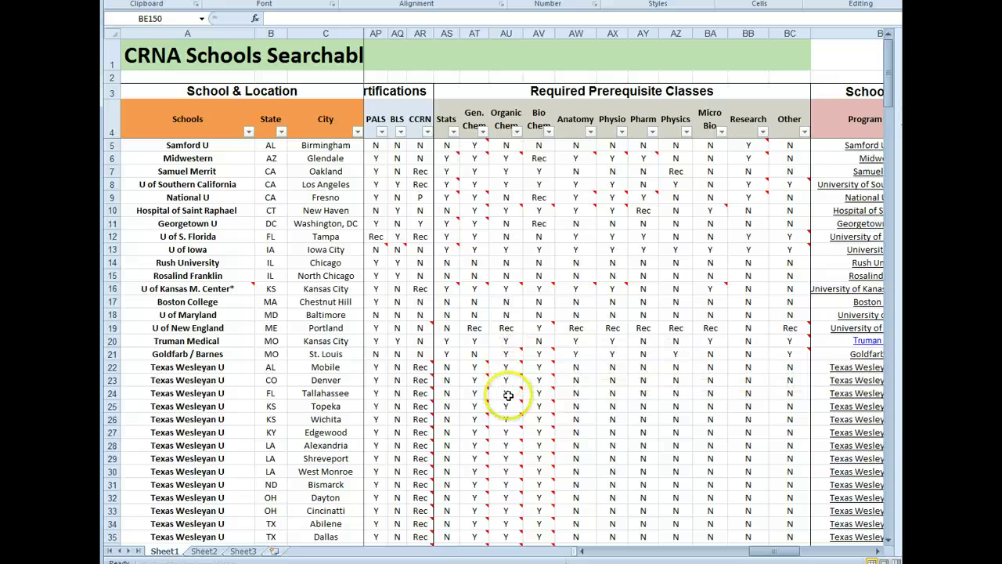
mouse_move(507, 421)
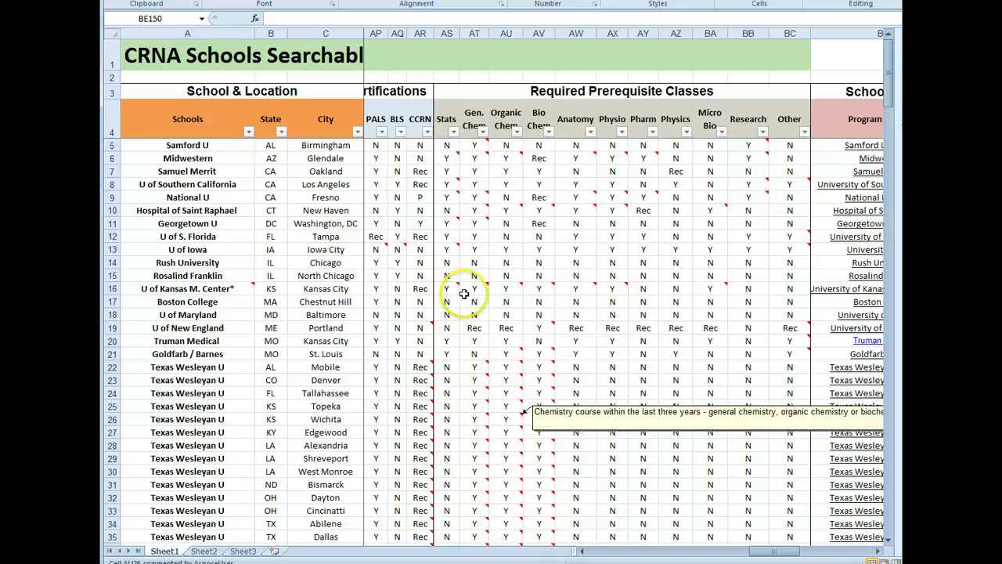
mouse_move(455, 183)
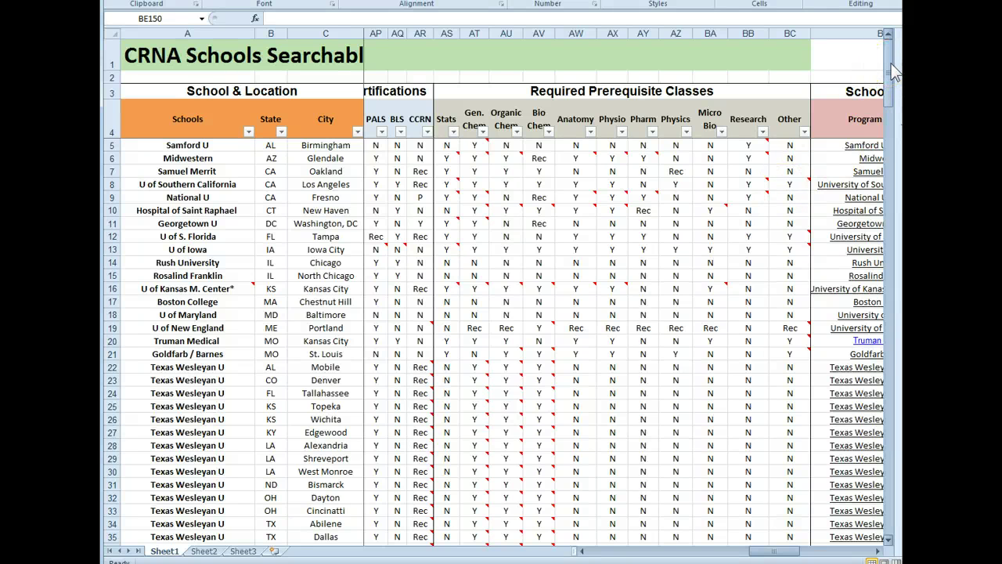
Step: Look over the Texas Wesleyan U campus locations and hide rows 23 to 40
click(782, 552)
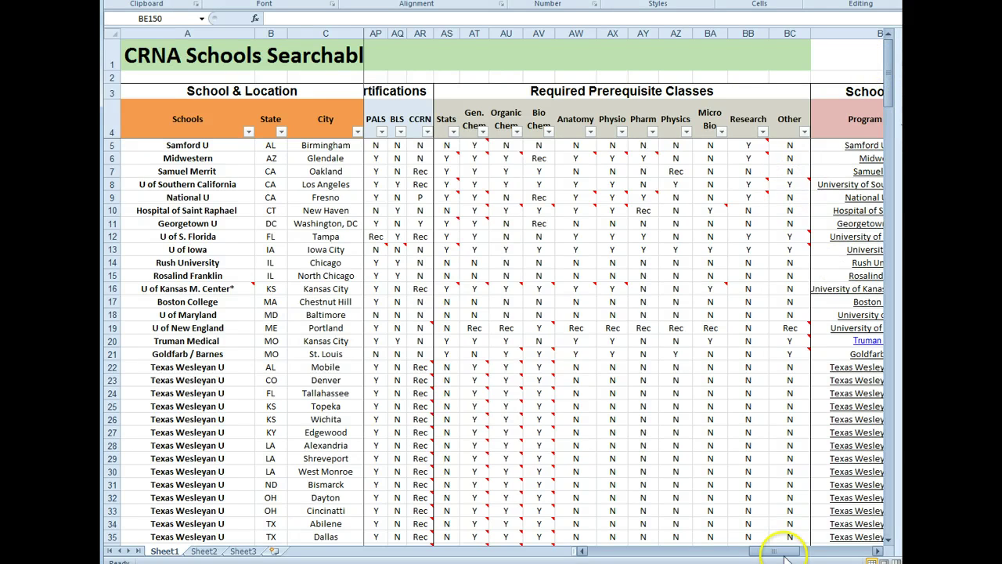
drag(781, 553, 603, 551)
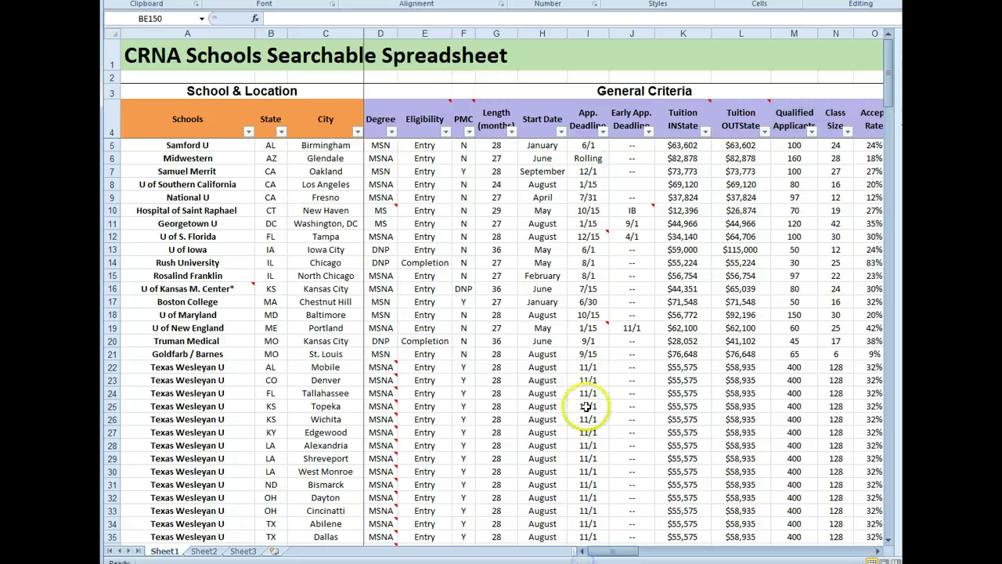
click(890, 61)
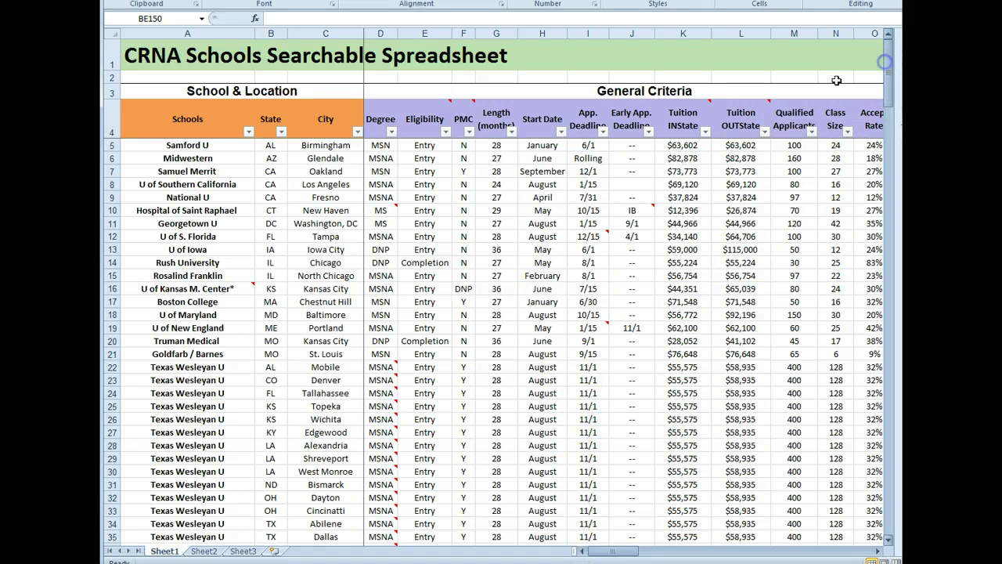
scroll(360, 344, down, 4)
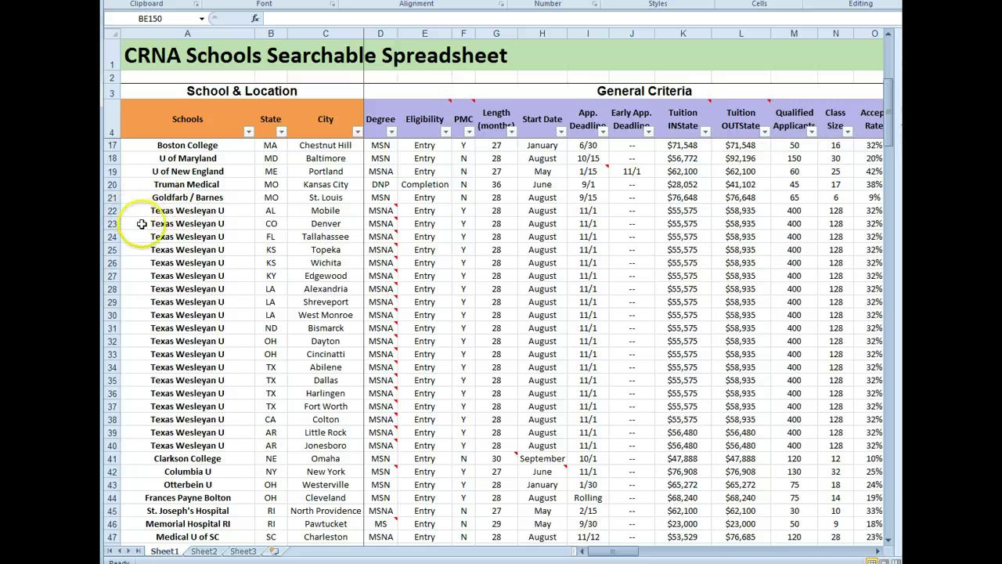
drag(271, 210, 329, 446)
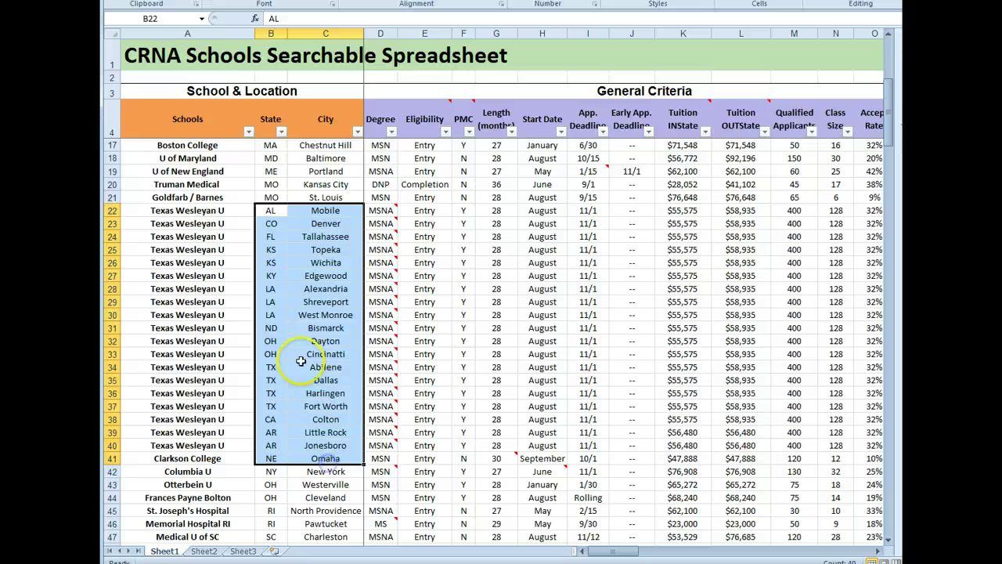
click(301, 363)
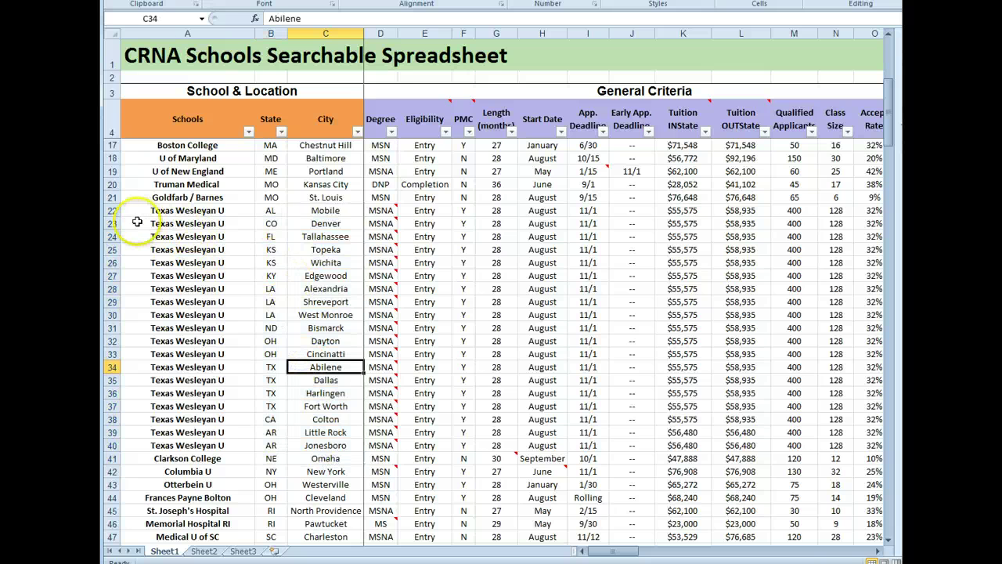
drag(112, 223, 104, 443)
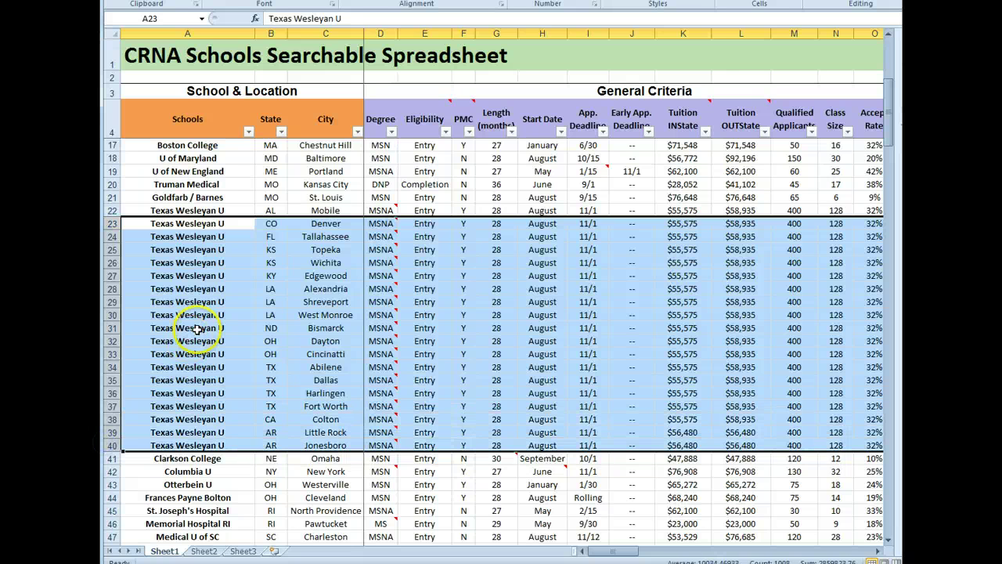
right_click(249, 311)
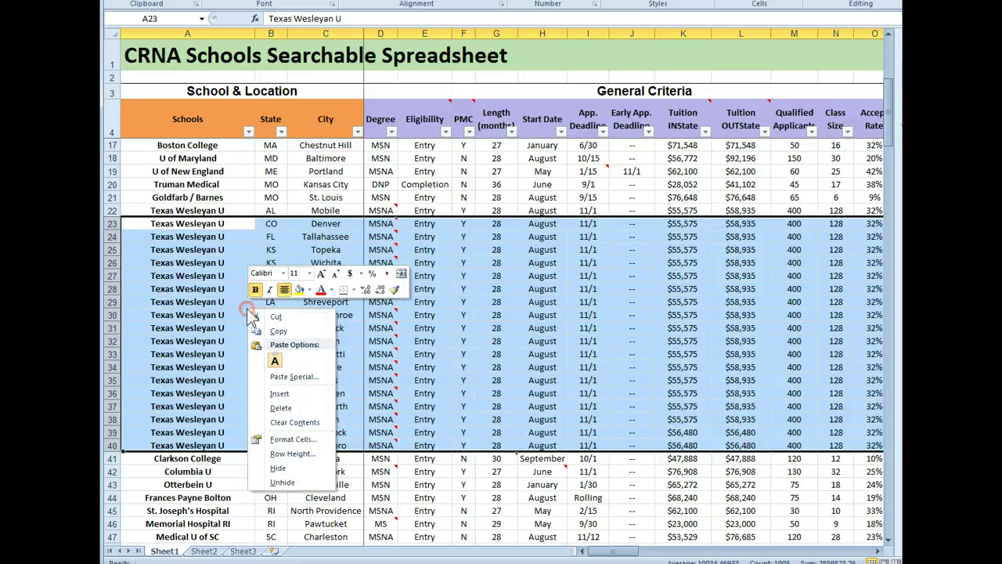
click(277, 467)
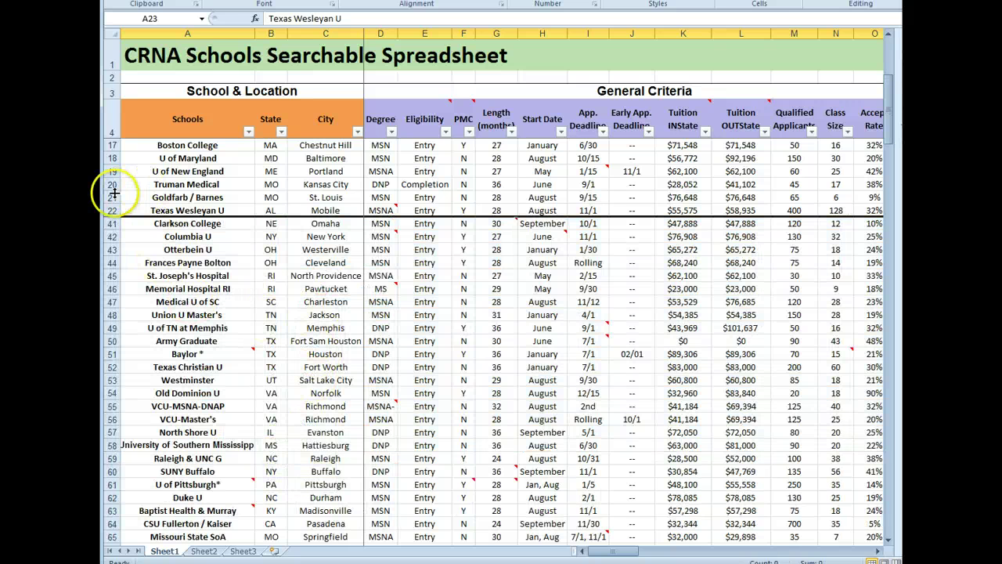
Step: Unhide the hidden Texas Wesleyan U rows by way of rows 21 to 44
drag(112, 197, 114, 259)
right_click(145, 225)
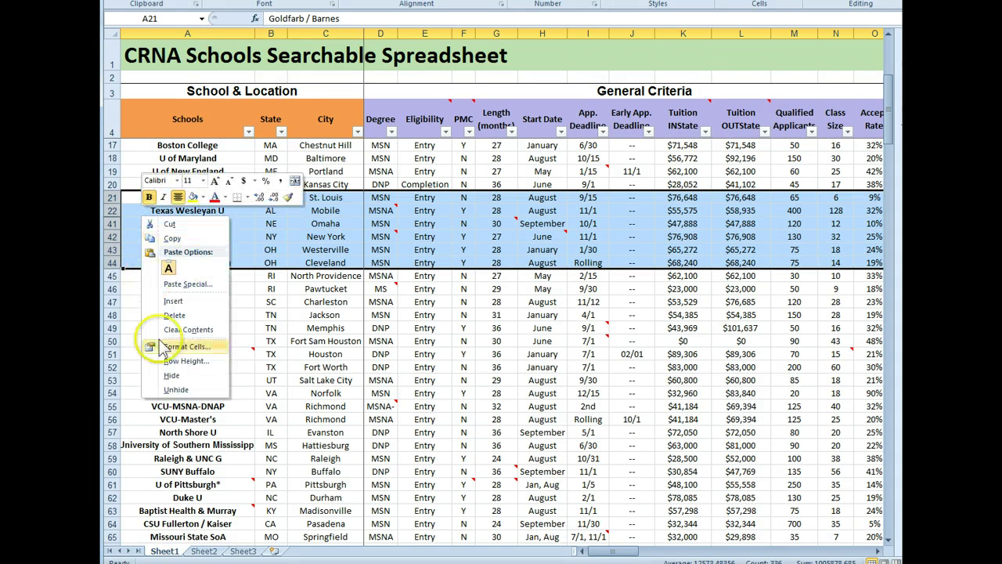
click(170, 397)
click(218, 315)
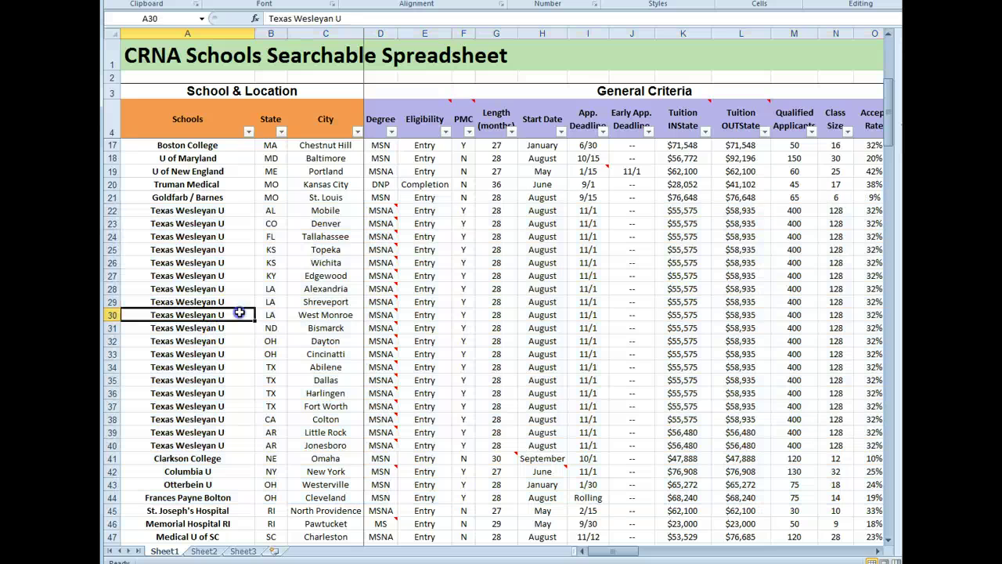
Step: Hide the Texas Wesleyan U rows 22 to 39
drag(111, 210, 133, 433)
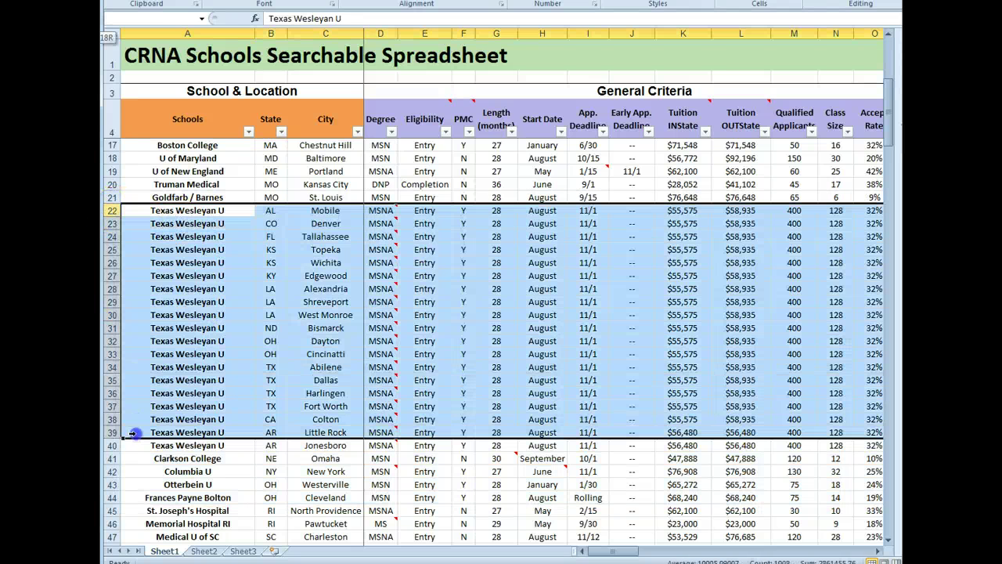
right_click(166, 312)
click(202, 470)
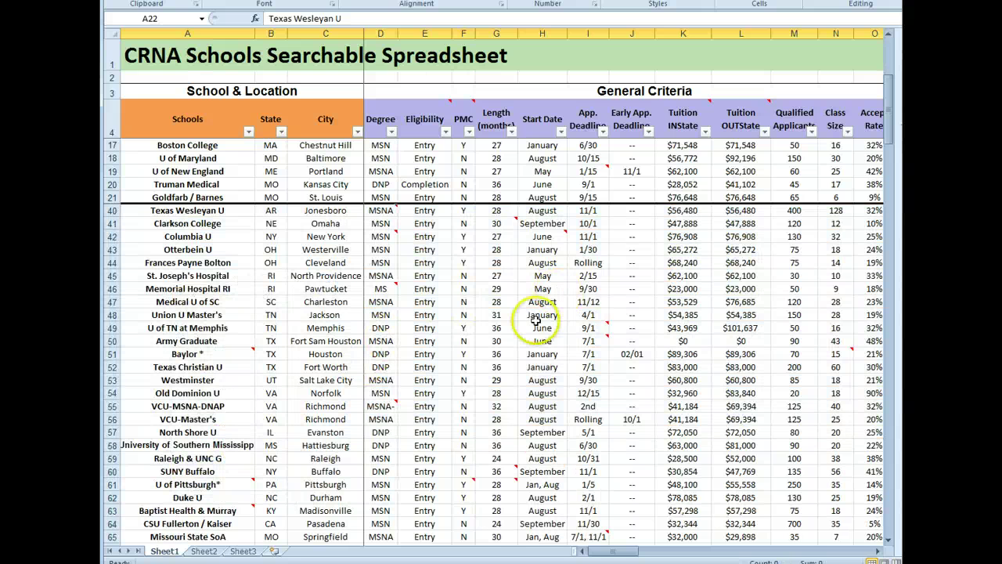
Step: Sort the schools by Accept Rate from largest to smallest and select the rates in O6:O14
drag(895, 119, 897, 93)
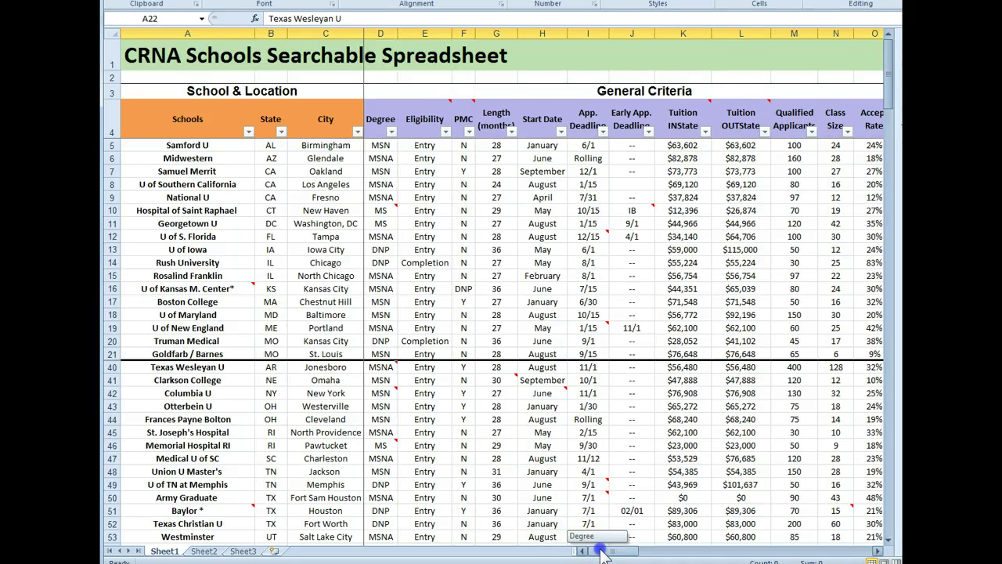
drag(603, 552, 634, 552)
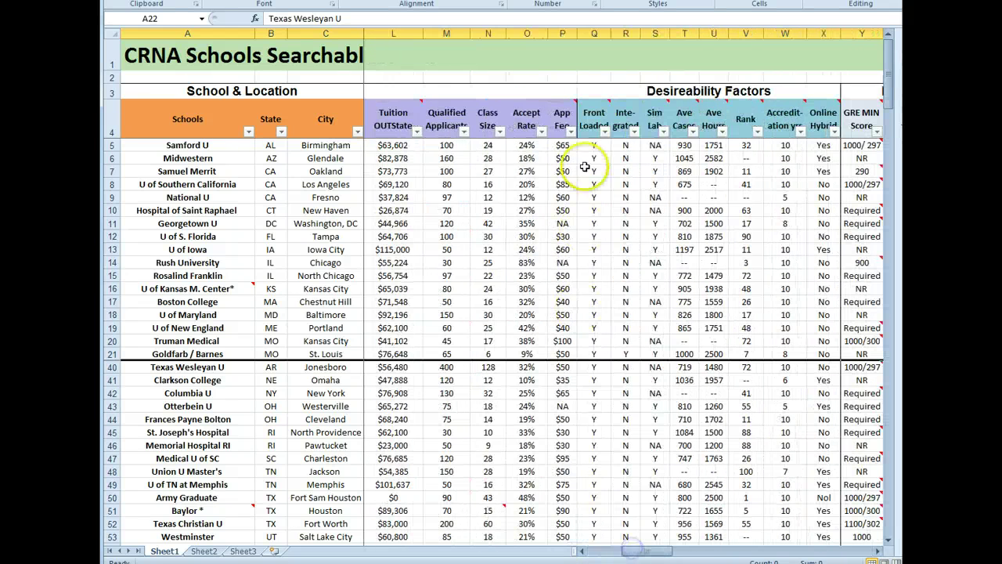
click(541, 131)
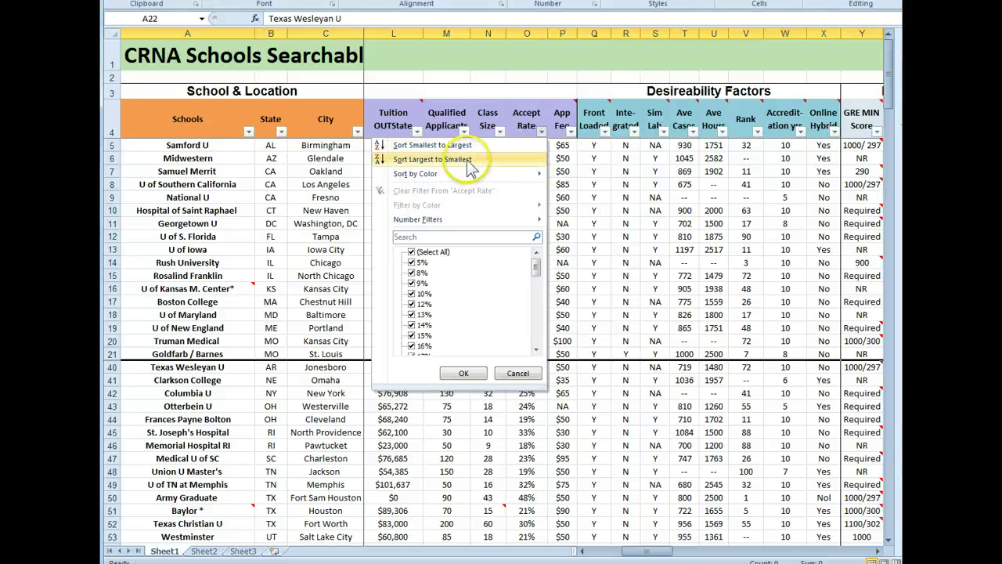
click(493, 159)
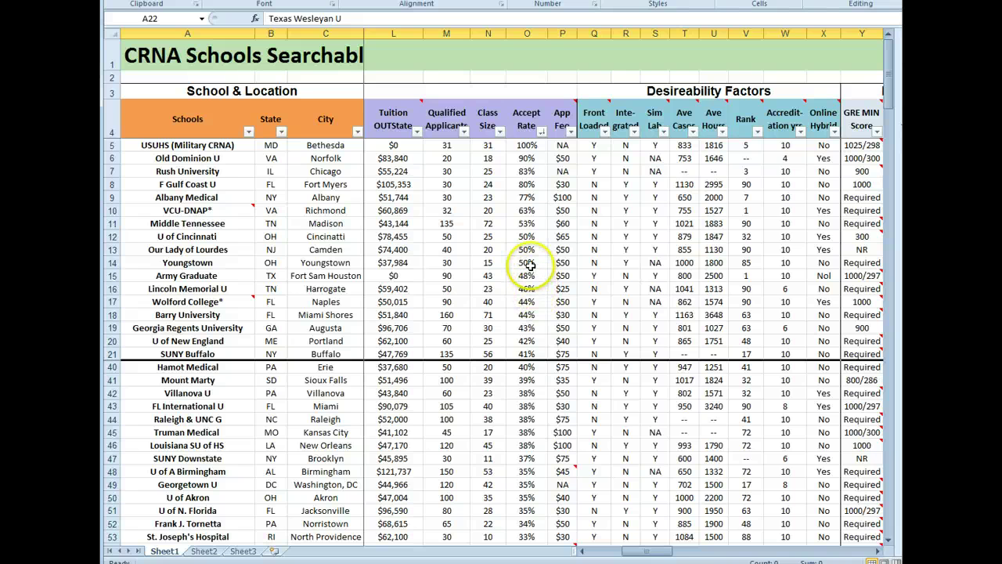
drag(527, 262, 539, 160)
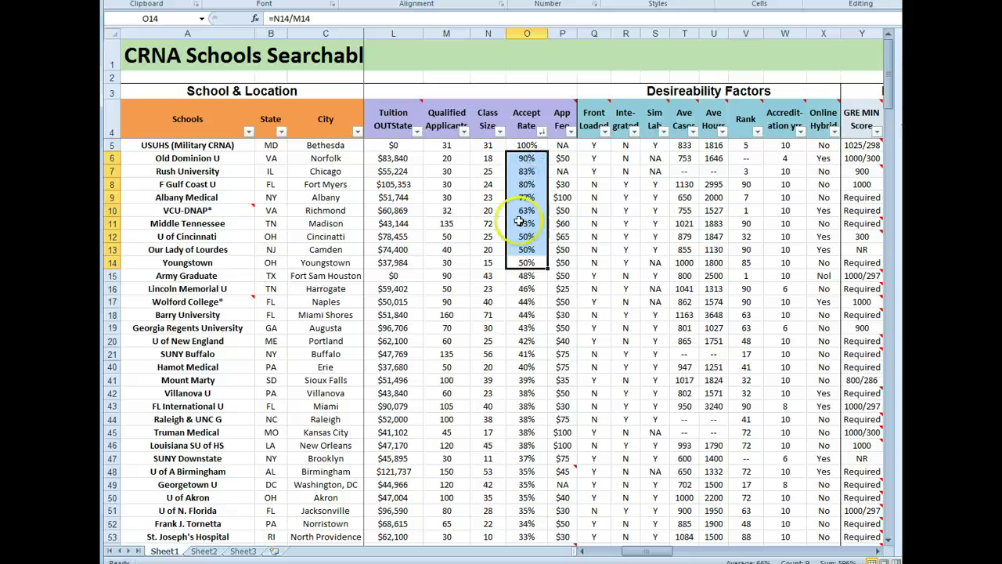
Step: Review the qualified applicants, class size and accept rate of USUHS (Military CRNA), plus the accept rate of Middle Tennessee
click(530, 144)
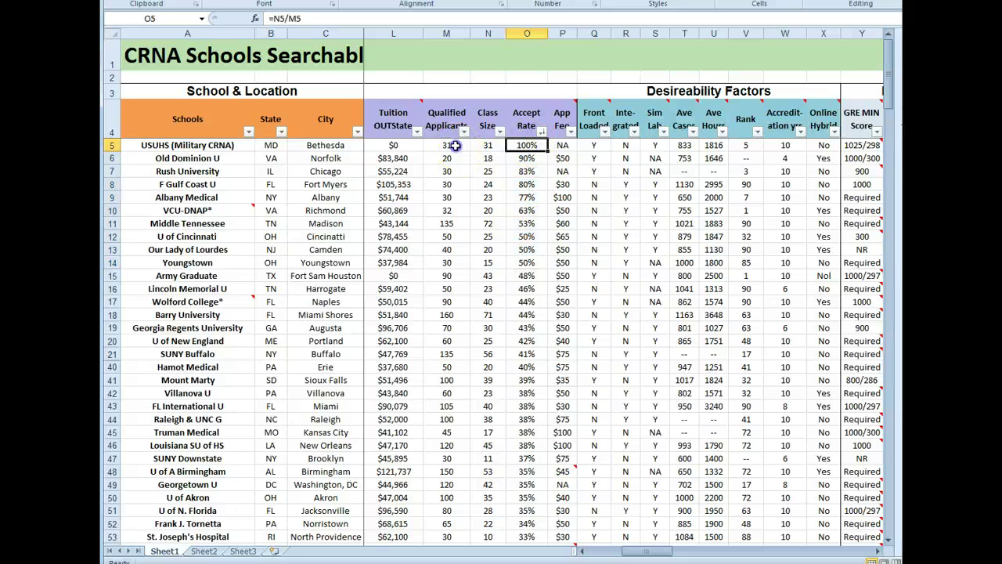
drag(455, 146, 493, 145)
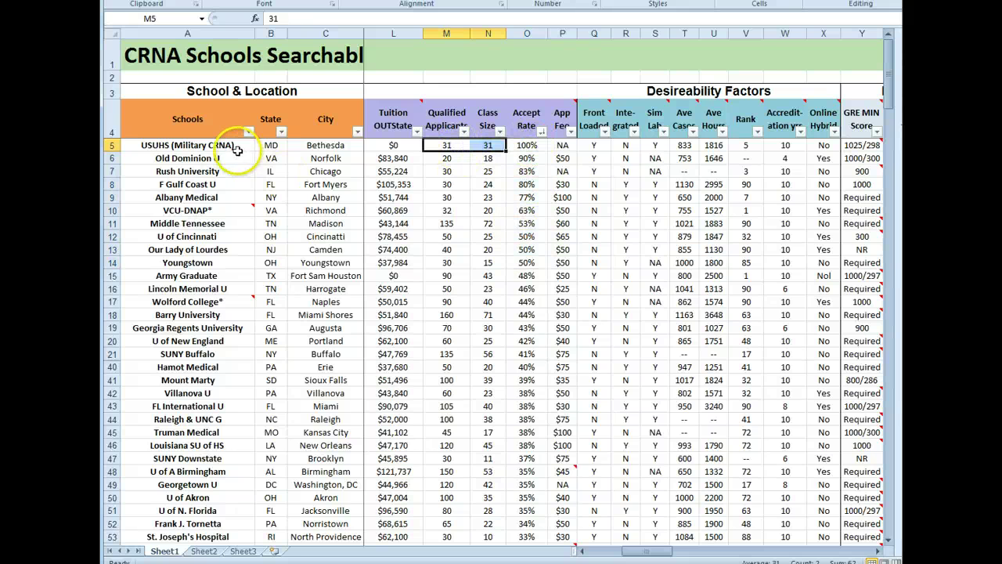
click(486, 144)
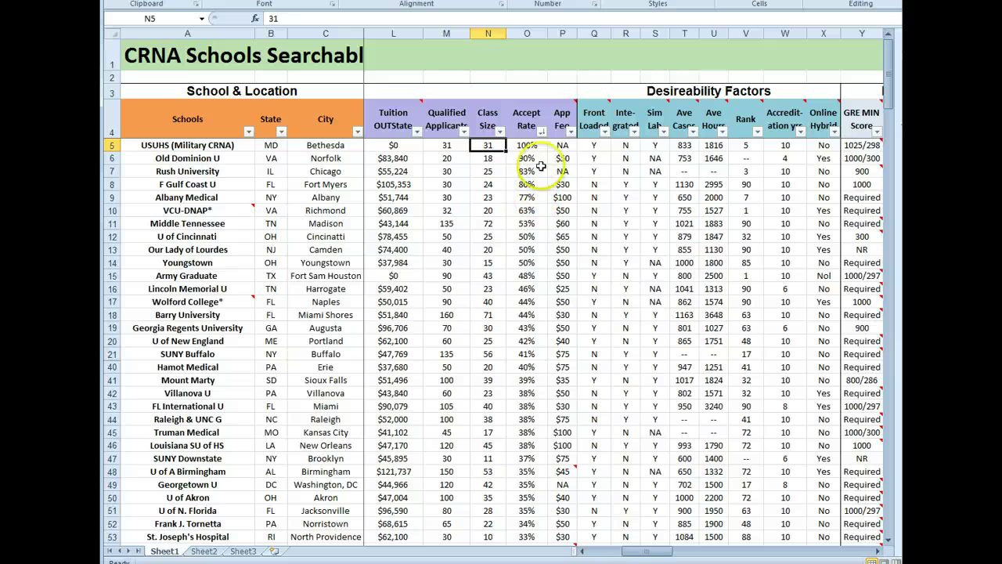
key(Right)
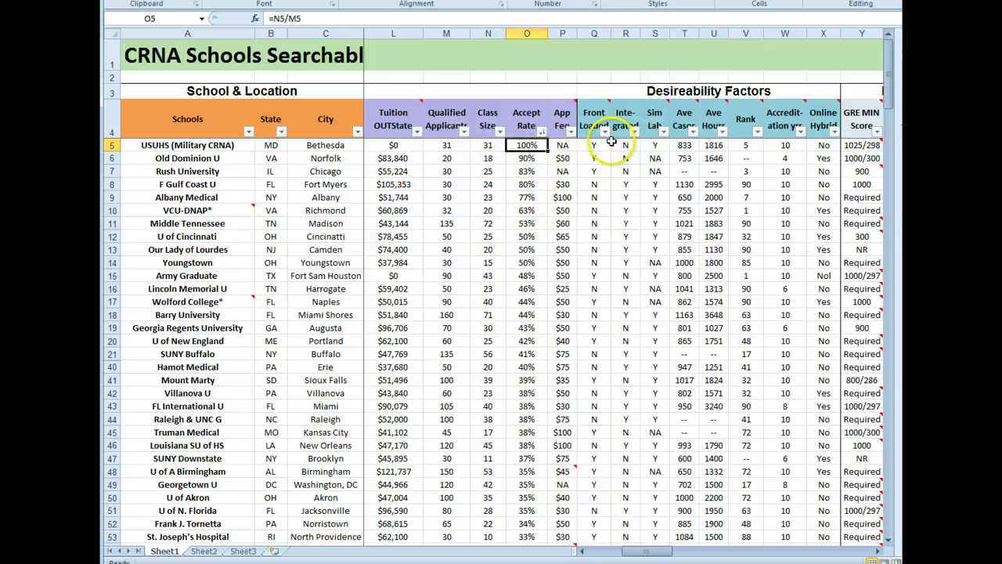
click(526, 223)
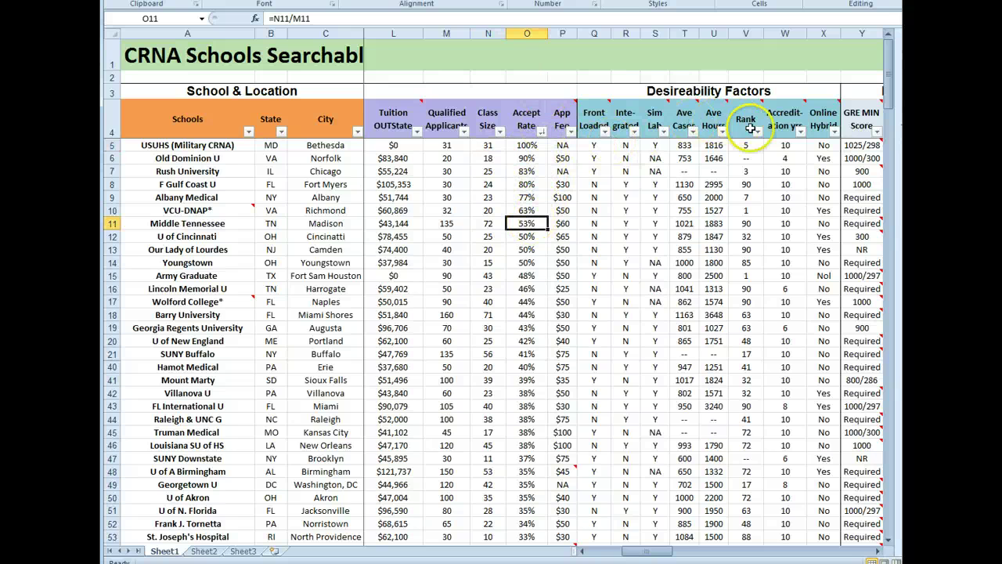
Step: Sort the schools by Ave Cases from smallest to largest and review the highest case averages in T101:T120
click(694, 132)
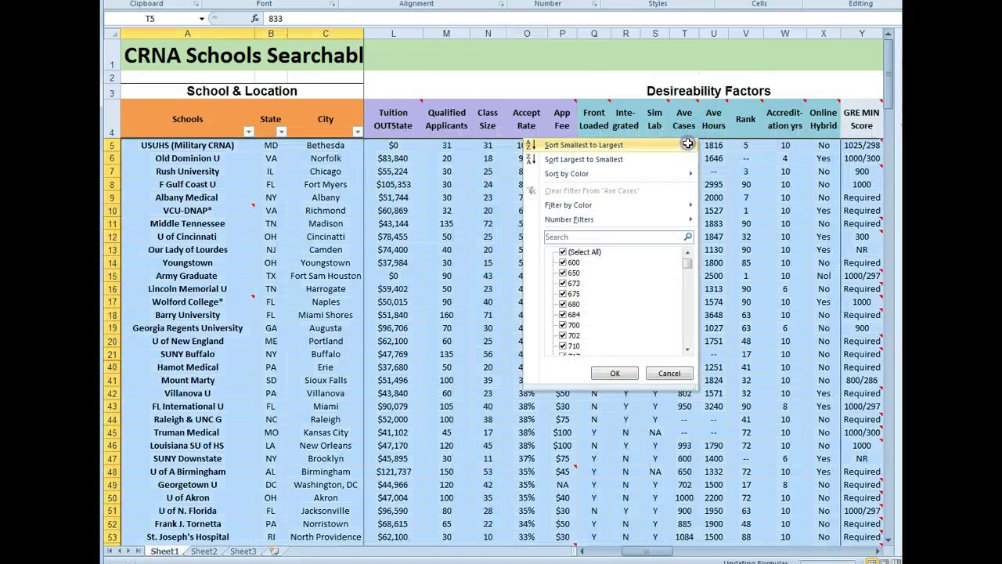
click(695, 140)
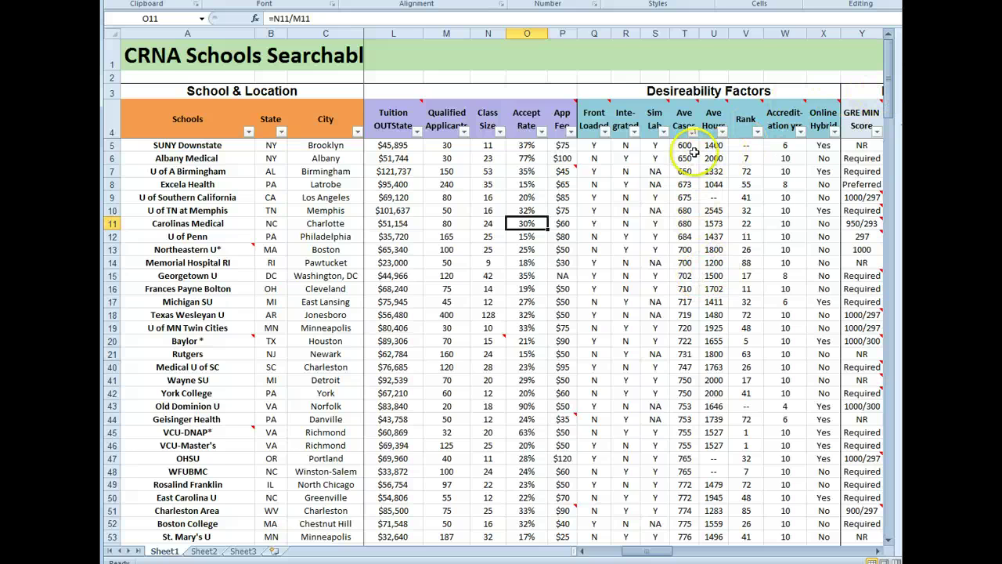
drag(888, 61, 890, 329)
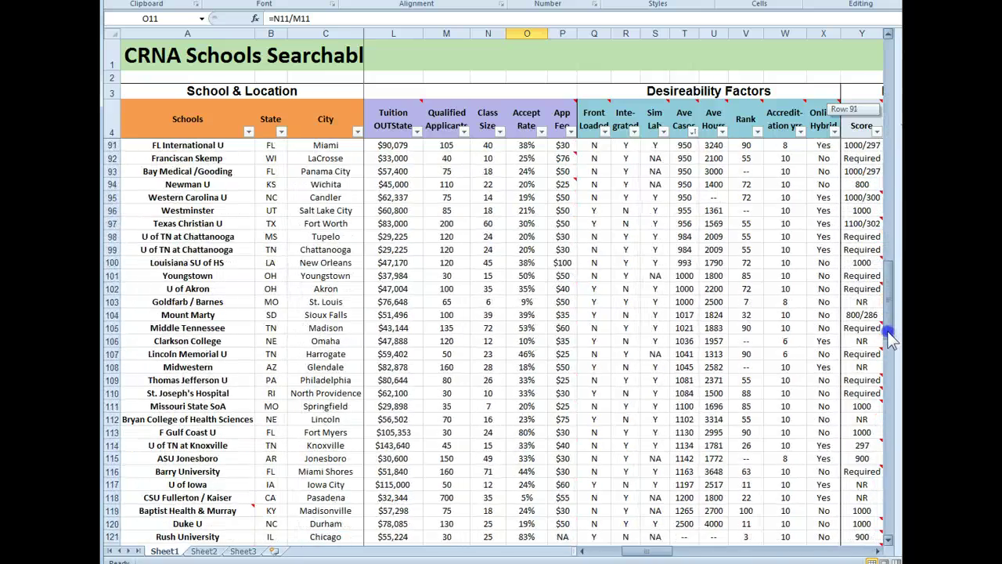
drag(691, 523, 687, 274)
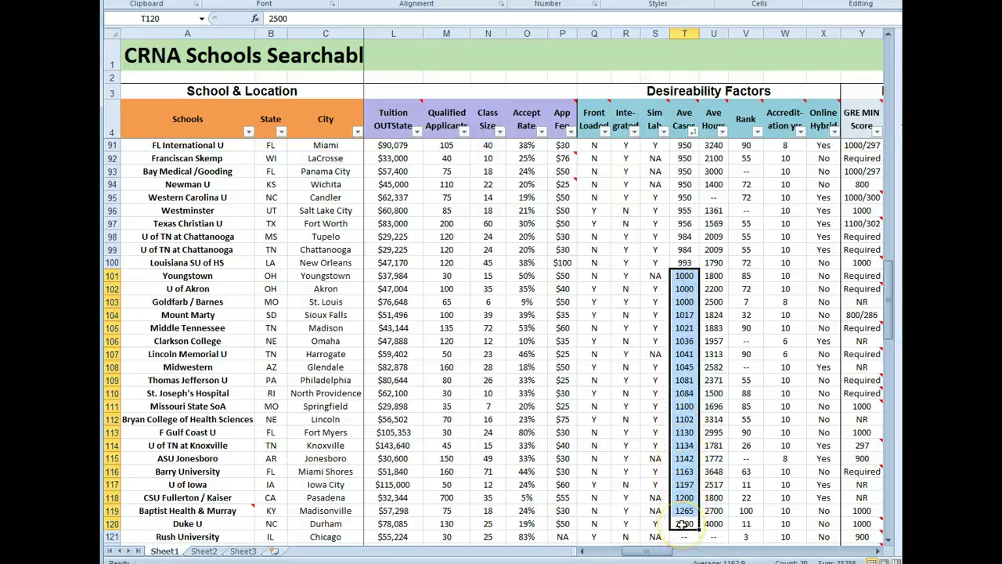
click(692, 471)
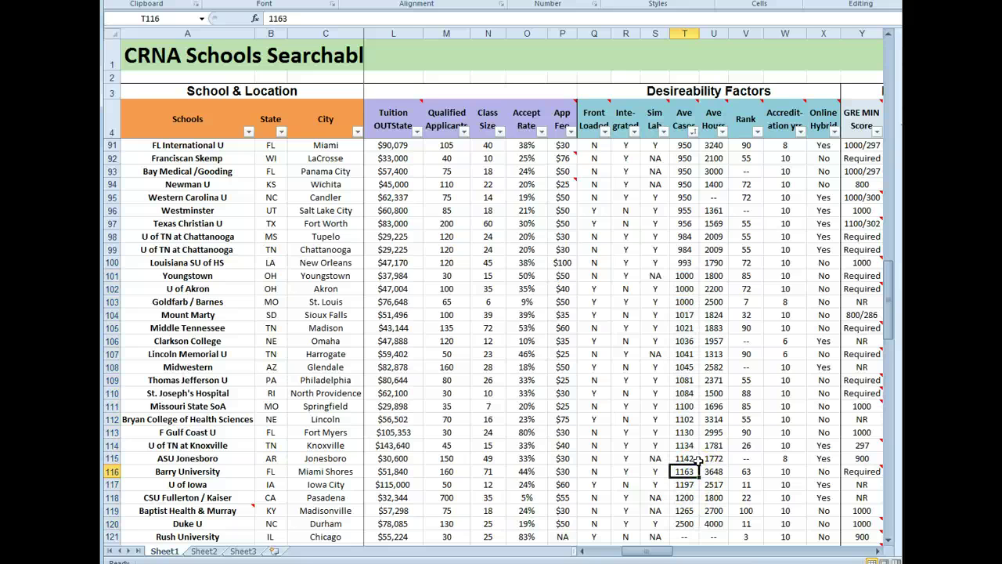